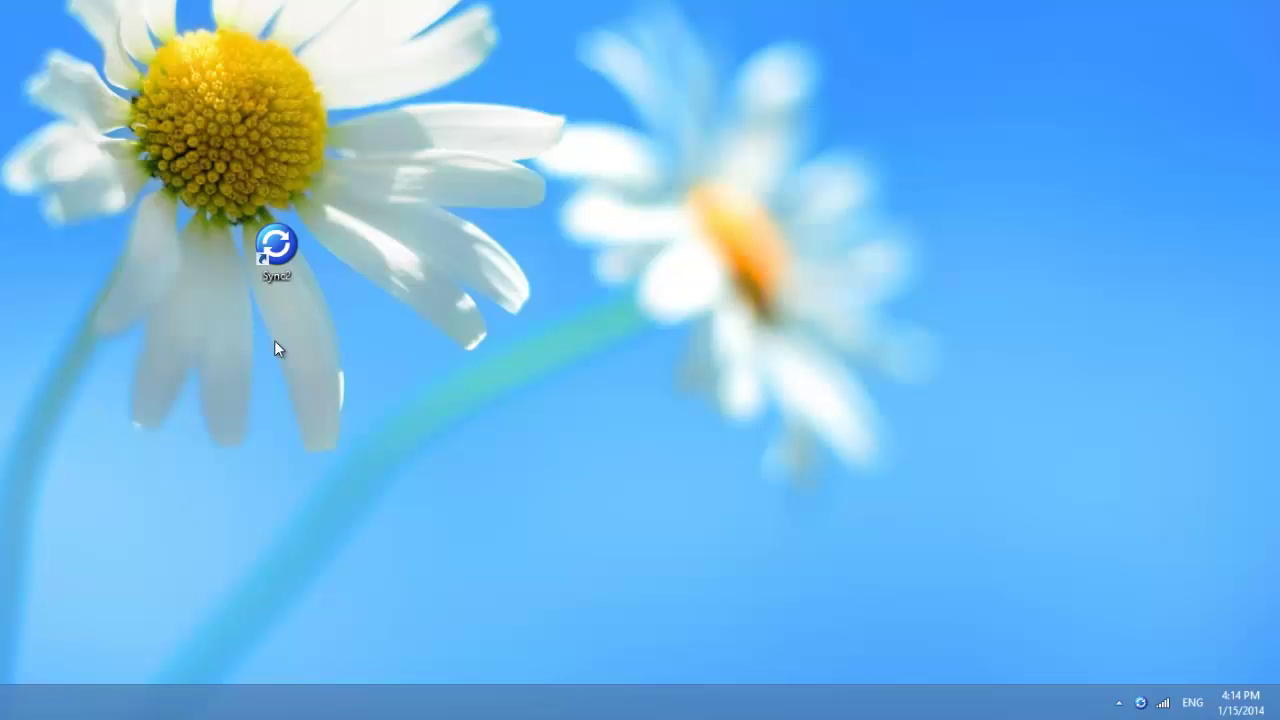
Step: Launch Sync2 and start a new synchronization profile in the setup wizard
{"action": "double_click", "coordinate": [277, 250]}
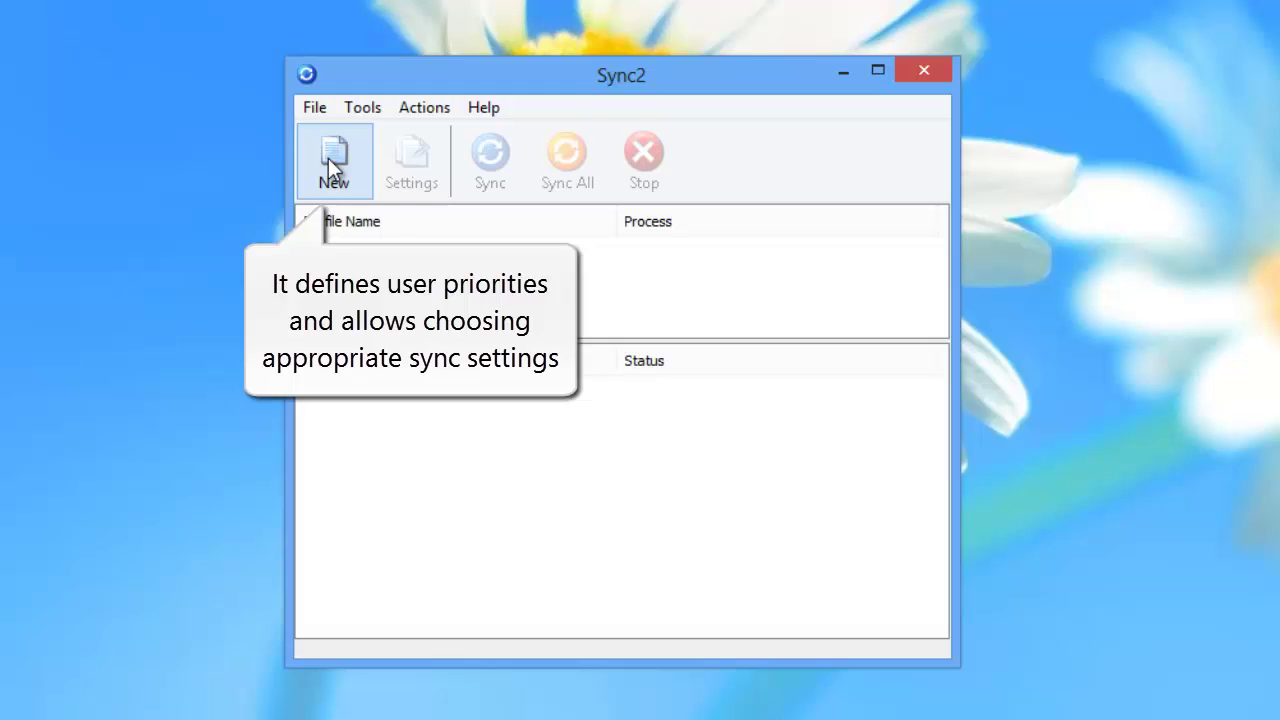
{"action": "left_click", "coordinate": [330, 160]}
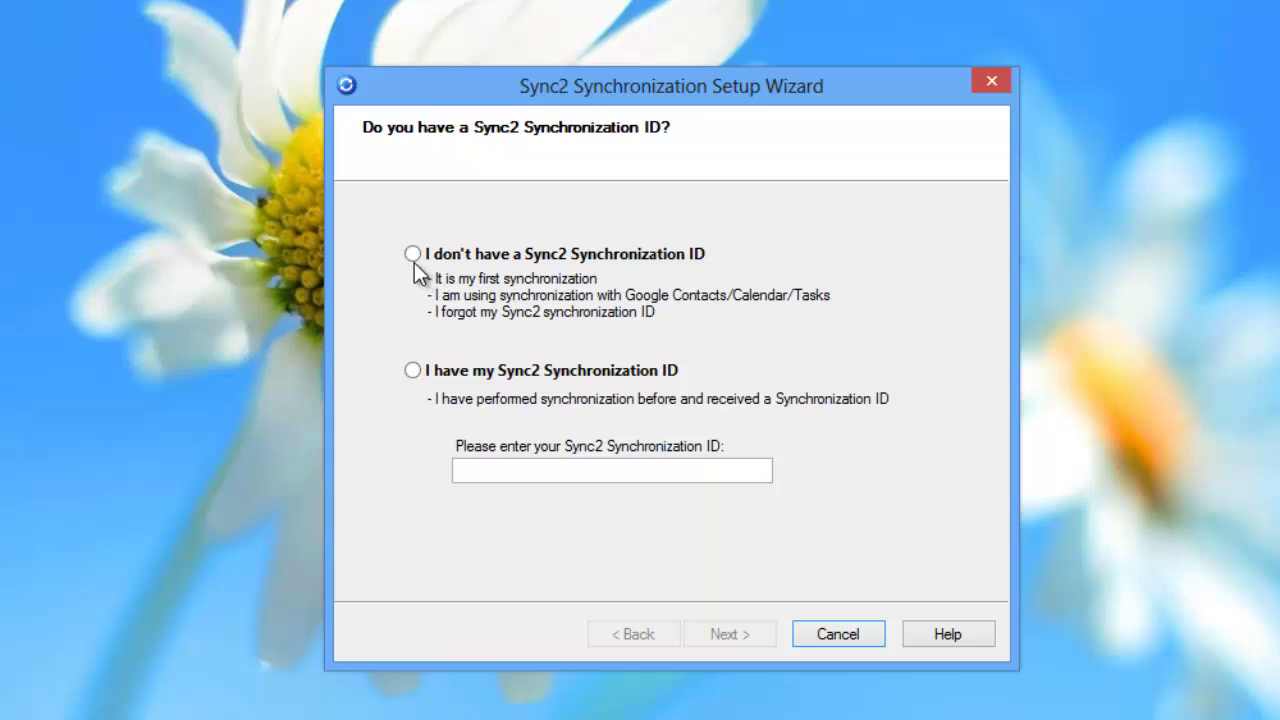
Step: Set up without a Sync2 Synchronization ID, syncing over the Internet with Google Contacts/Calendar/Tasks
{"action": "left_click", "coordinate": [413, 255]}
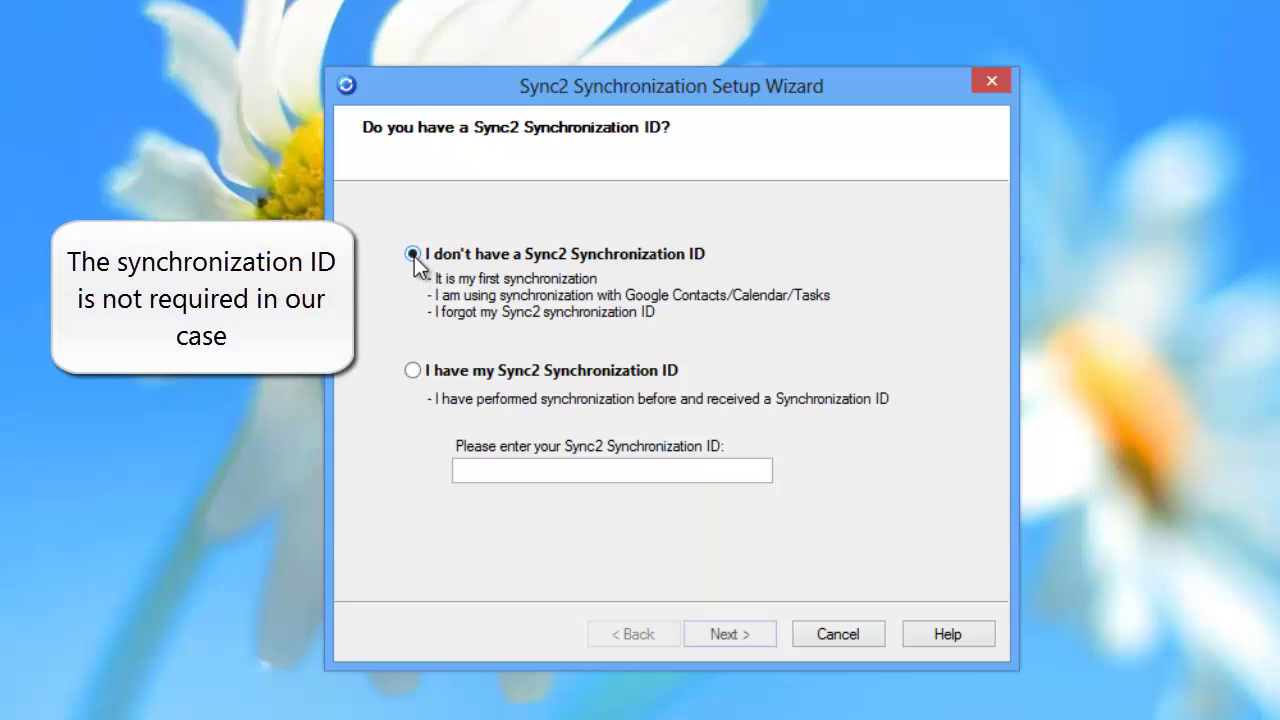
{"action": "left_click", "coordinate": [737, 634]}
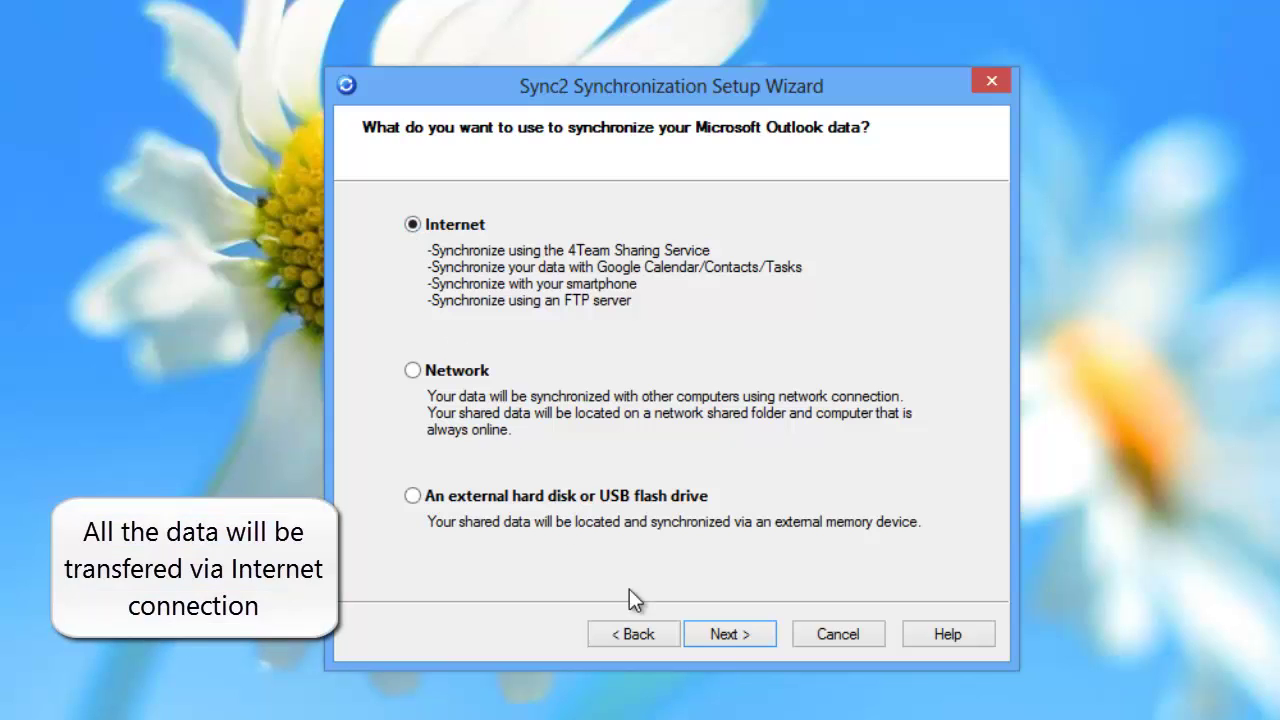
{"action": "left_click", "coordinate": [705, 634]}
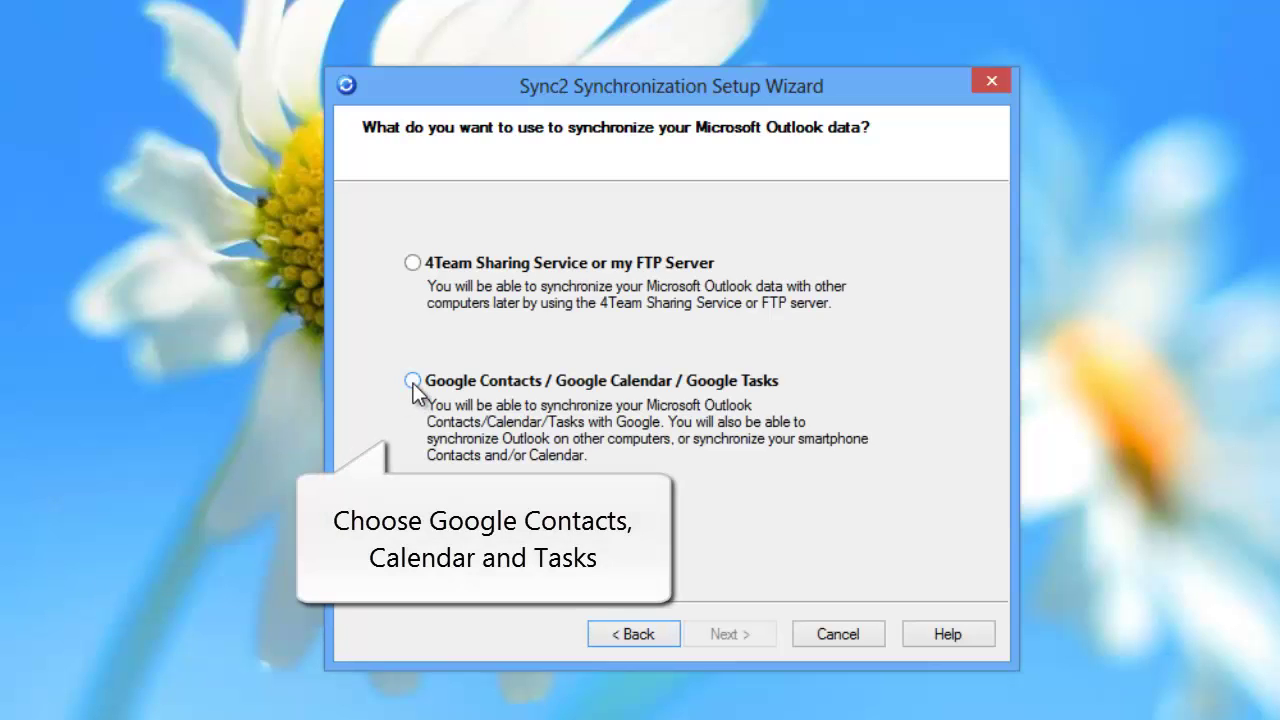
{"action": "left_click", "coordinate": [412, 381]}
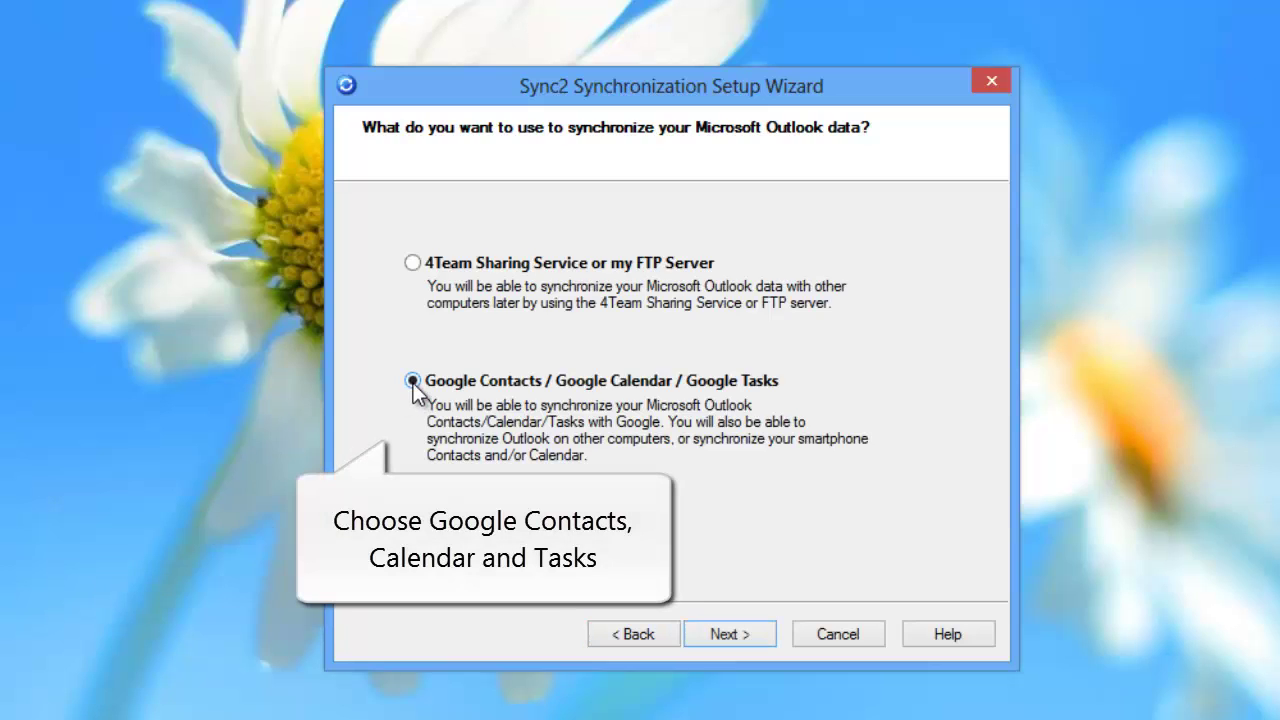
Step: Include Outlook Contacts and Calendar in the synchronization
{"action": "left_click", "coordinate": [724, 639]}
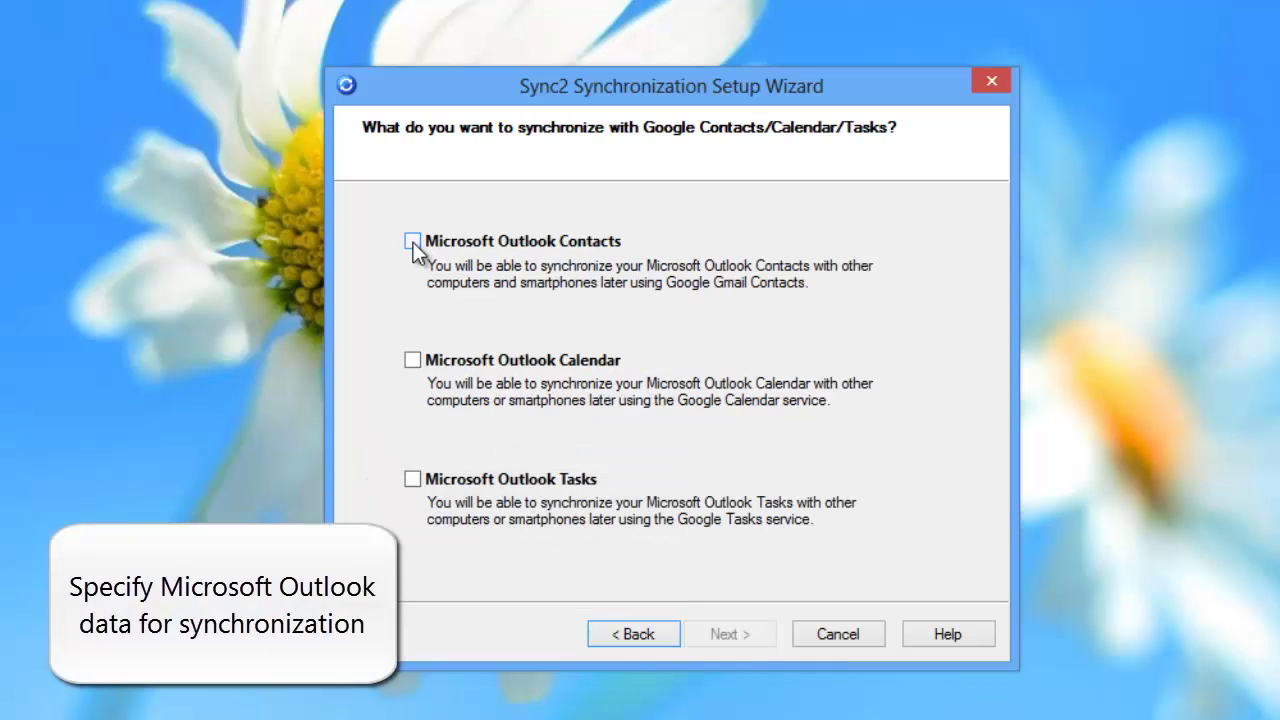
{"action": "left_click", "coordinate": [413, 243]}
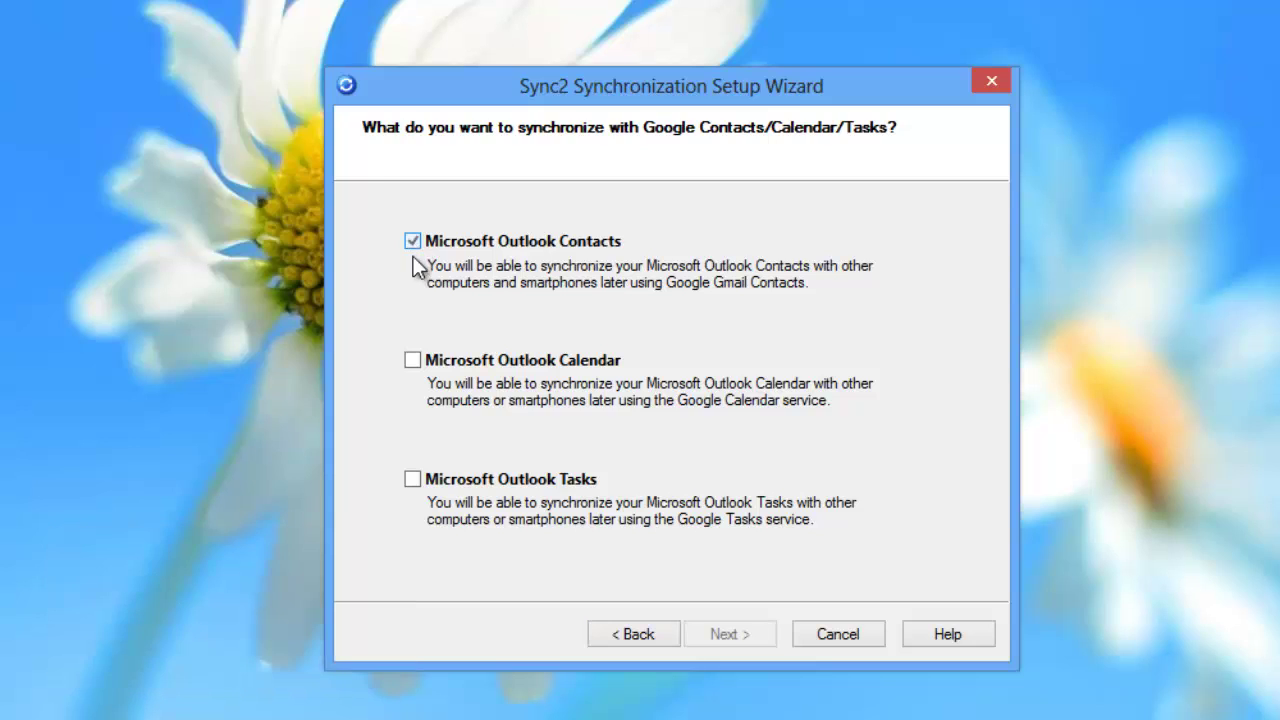
{"action": "left_click", "coordinate": [413, 361]}
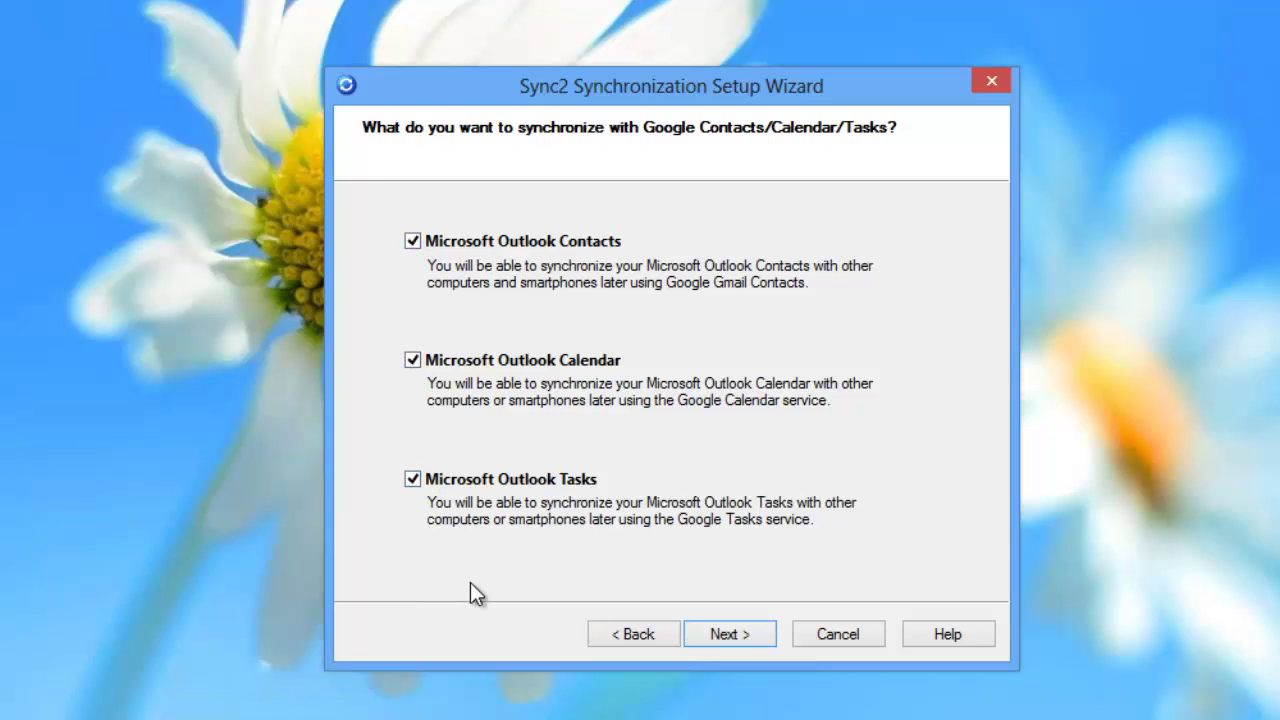
Step: Sign in to the Google account with its email and password
{"action": "left_click", "coordinate": [733, 637]}
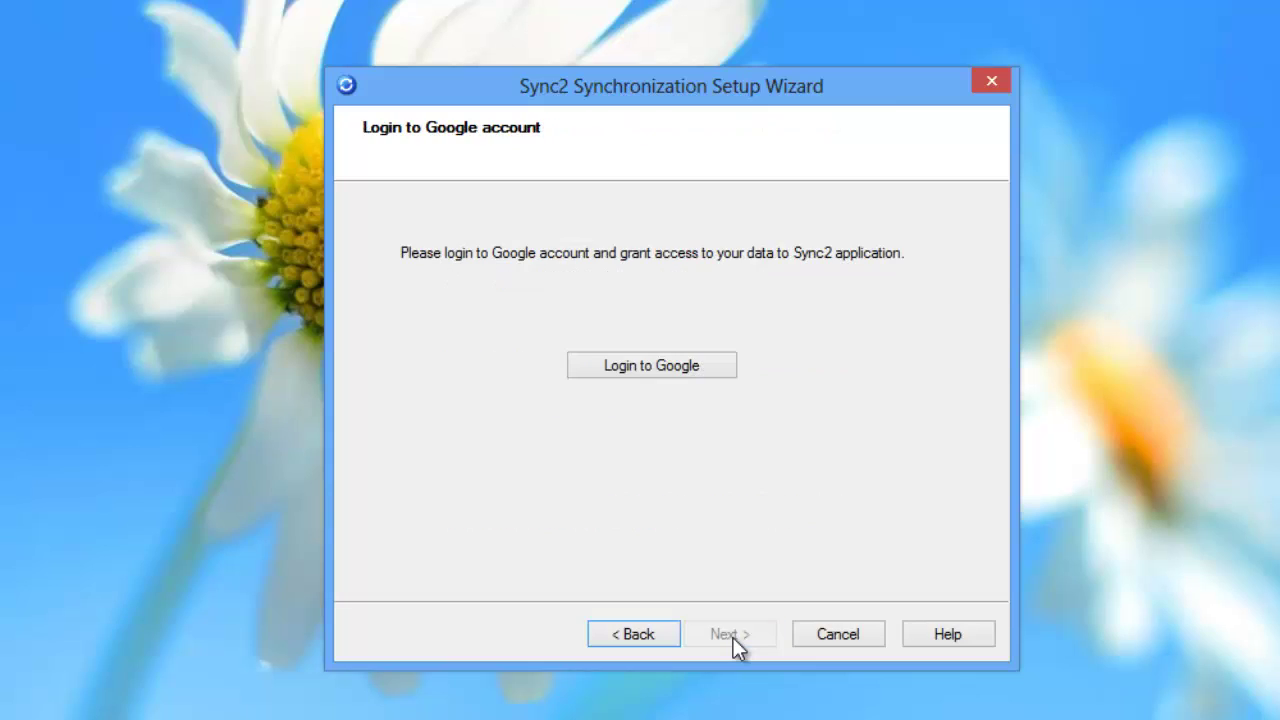
{"action": "left_click", "coordinate": [672, 367]}
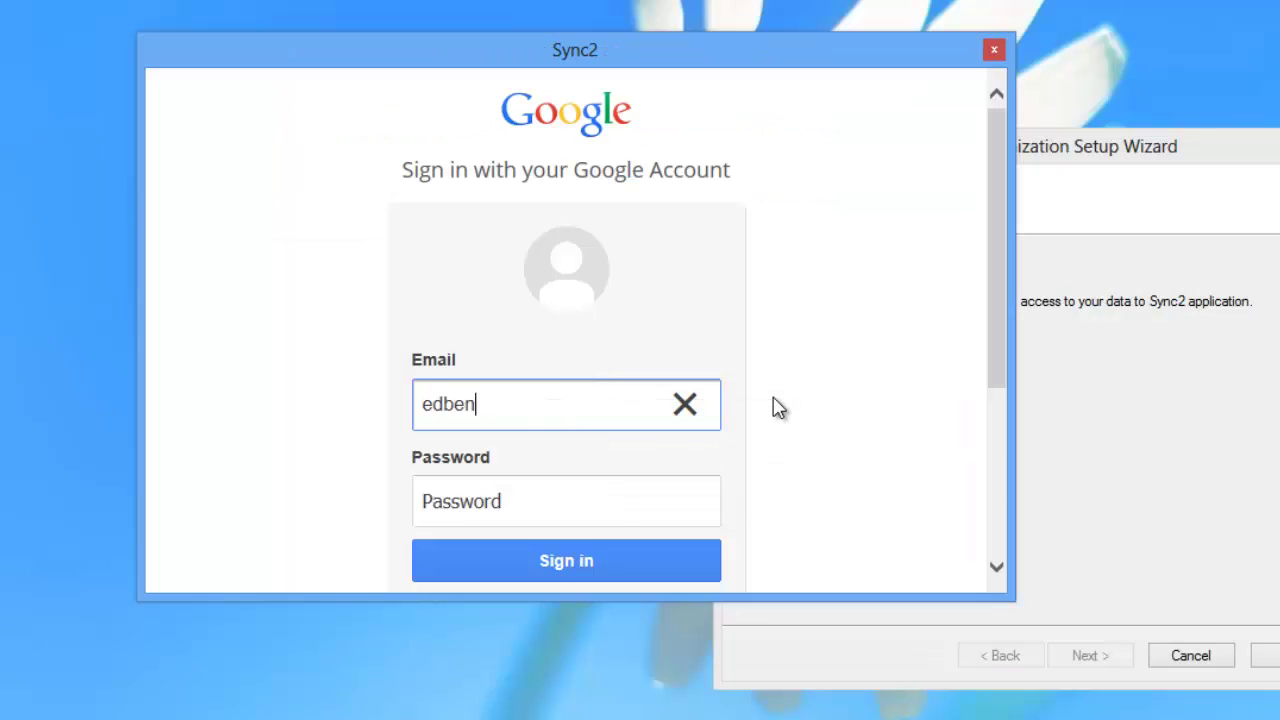
{"action": "left_click", "coordinate": [608, 505]}
{"action": "type", "text": "*********"}
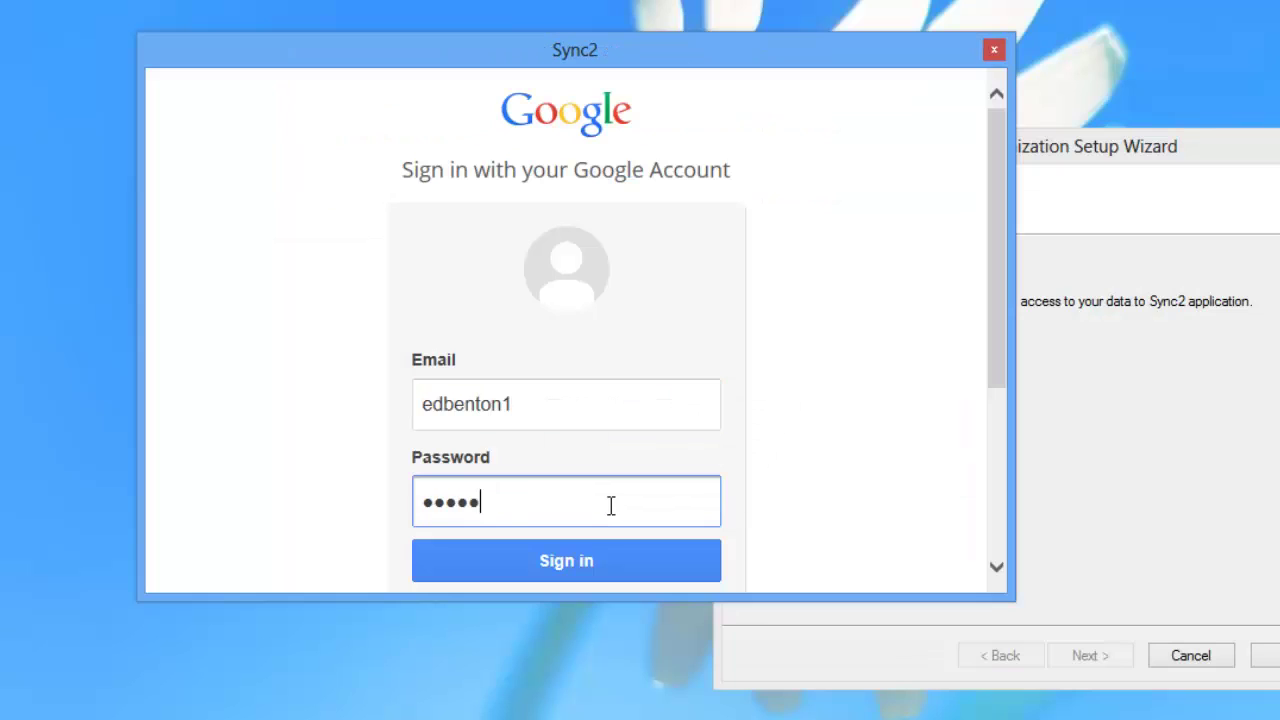
{"action": "type", "text": "*"}
{"action": "left_click", "coordinate": [587, 557]}
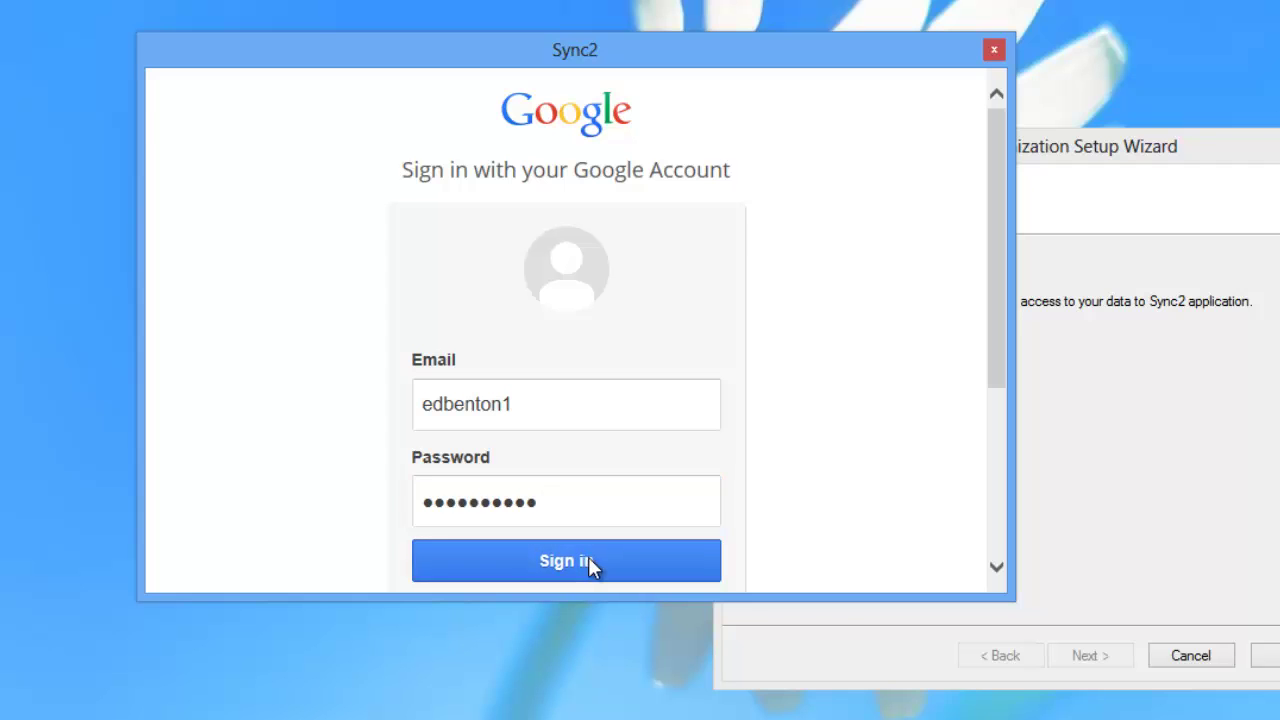
Step: Grant Sync2 access to the Google data and opt into advanced synchronization settings
{"action": "left_click", "coordinate": [770, 535]}
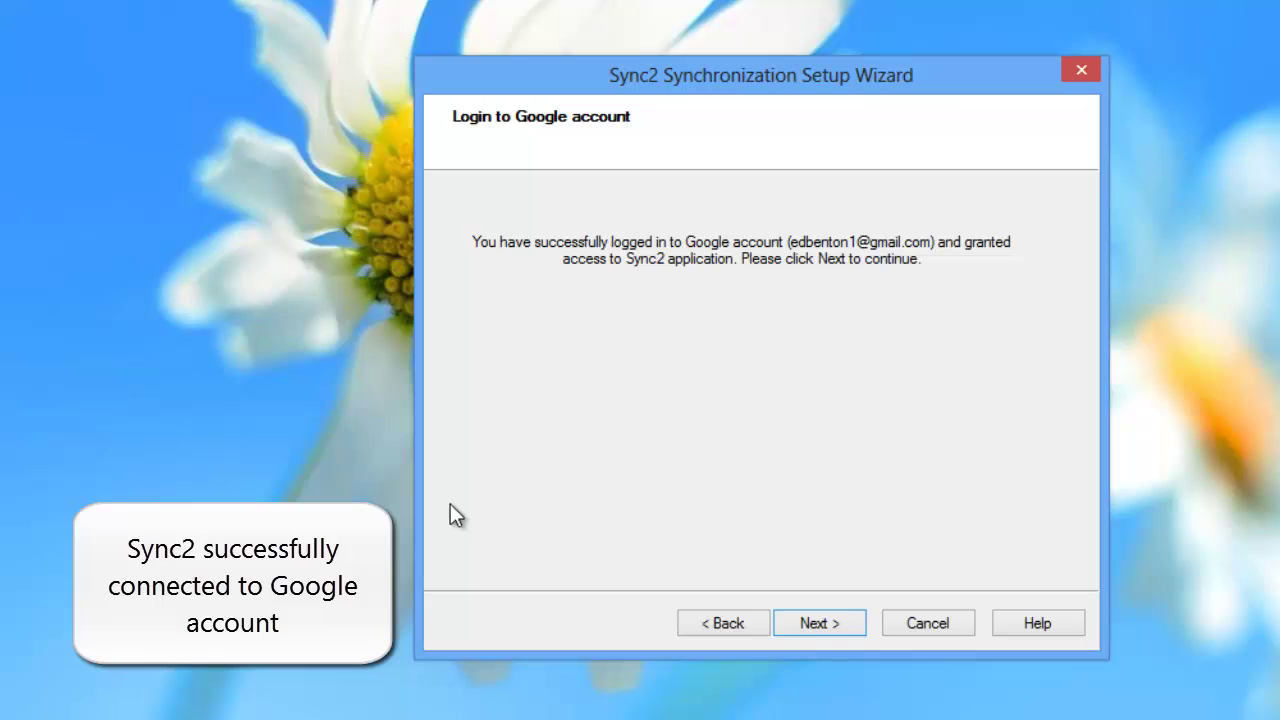
{"action": "left_click", "coordinate": [812, 626]}
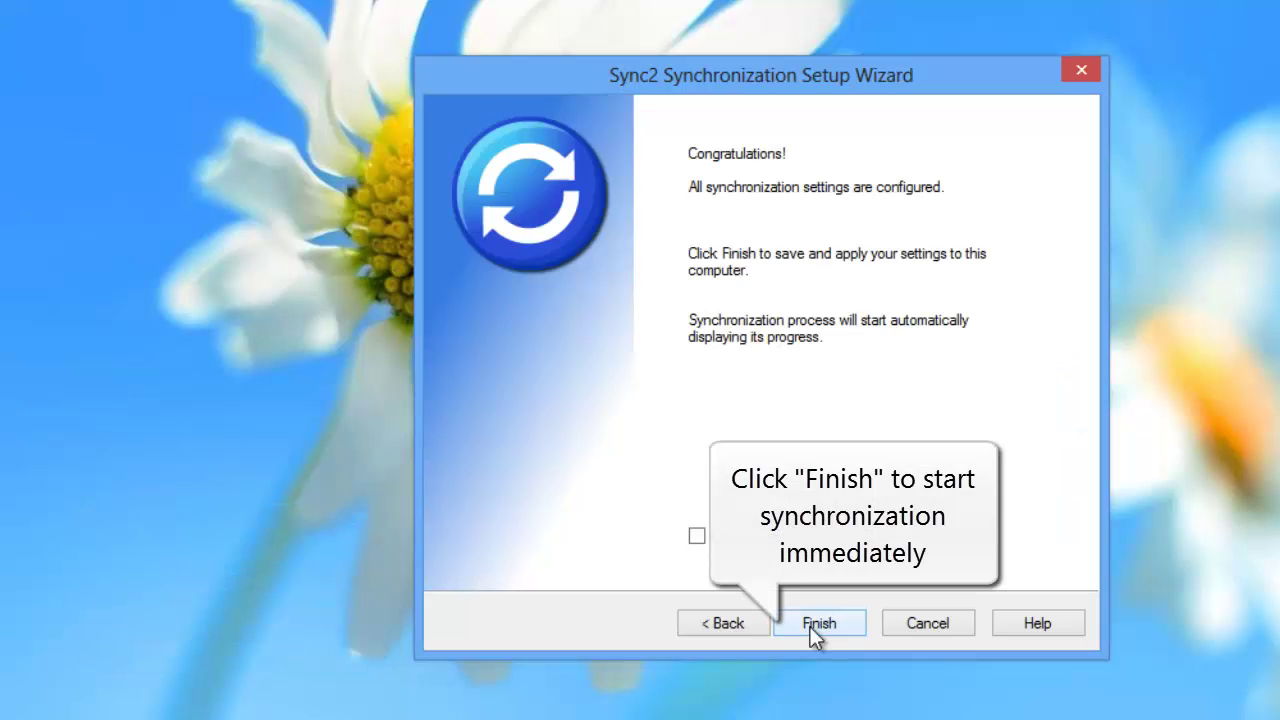
{"action": "left_click", "coordinate": [695, 541]}
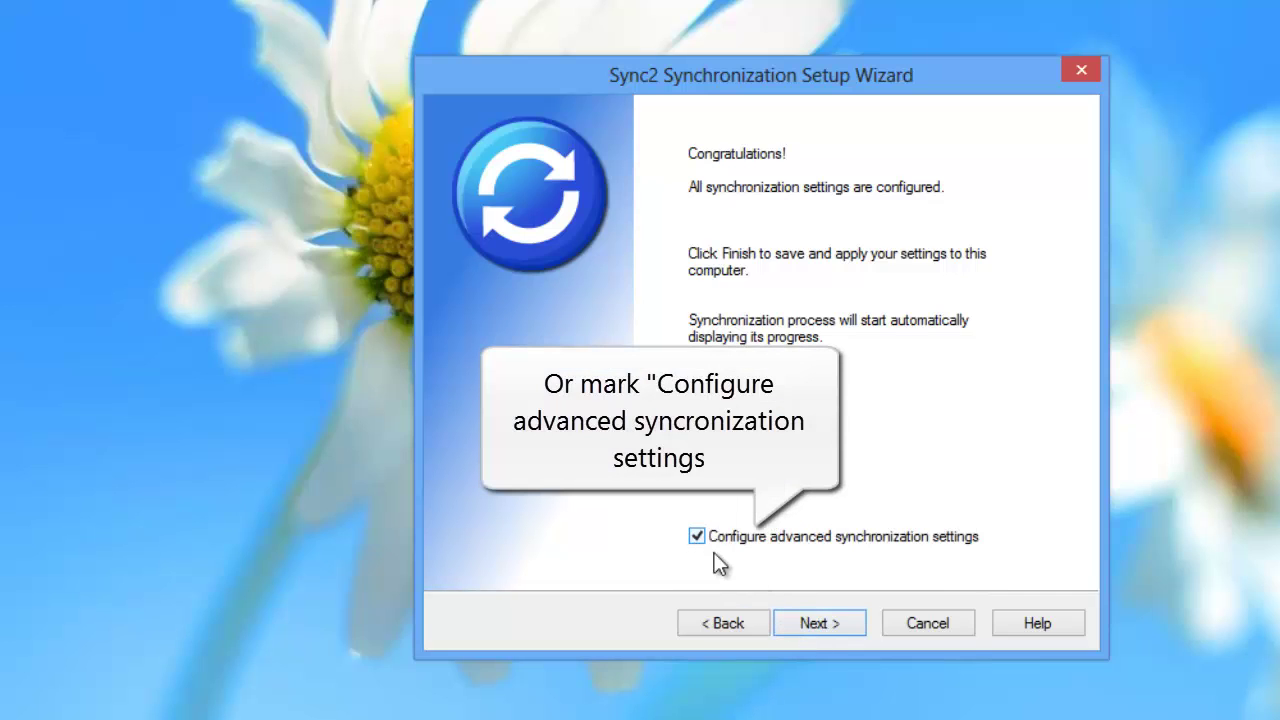
Step: Add the Birthdays calendar and keep the Default Calendar and Sub-Calendars structure
{"action": "left_click", "coordinate": [818, 623]}
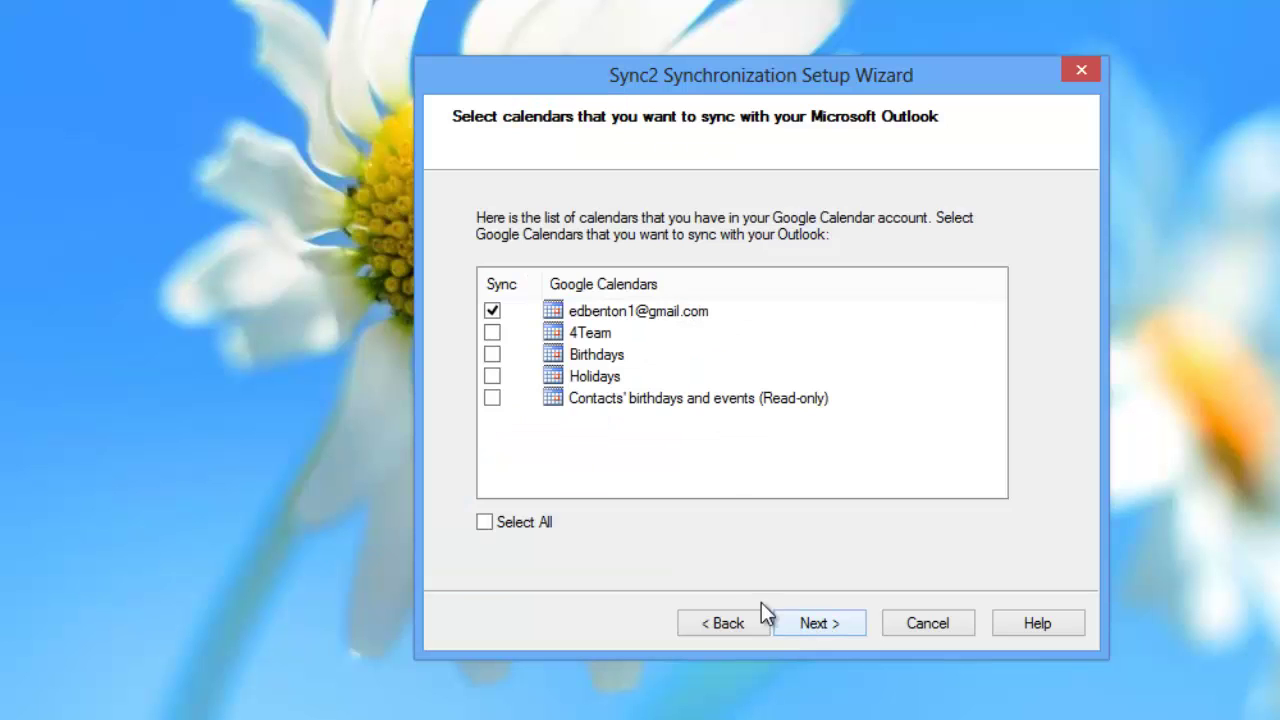
{"action": "left_click", "coordinate": [492, 354]}
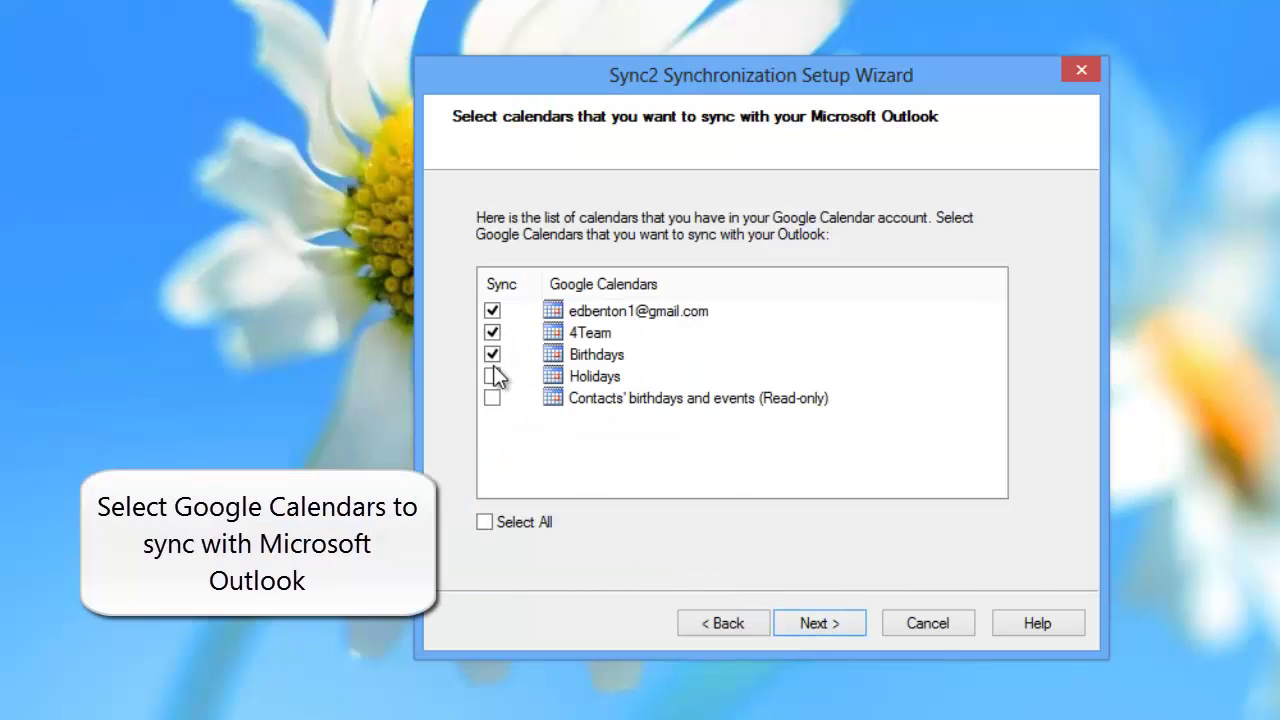
{"action": "left_click", "coordinate": [800, 618]}
{"action": "left_click", "coordinate": [996, 291]}
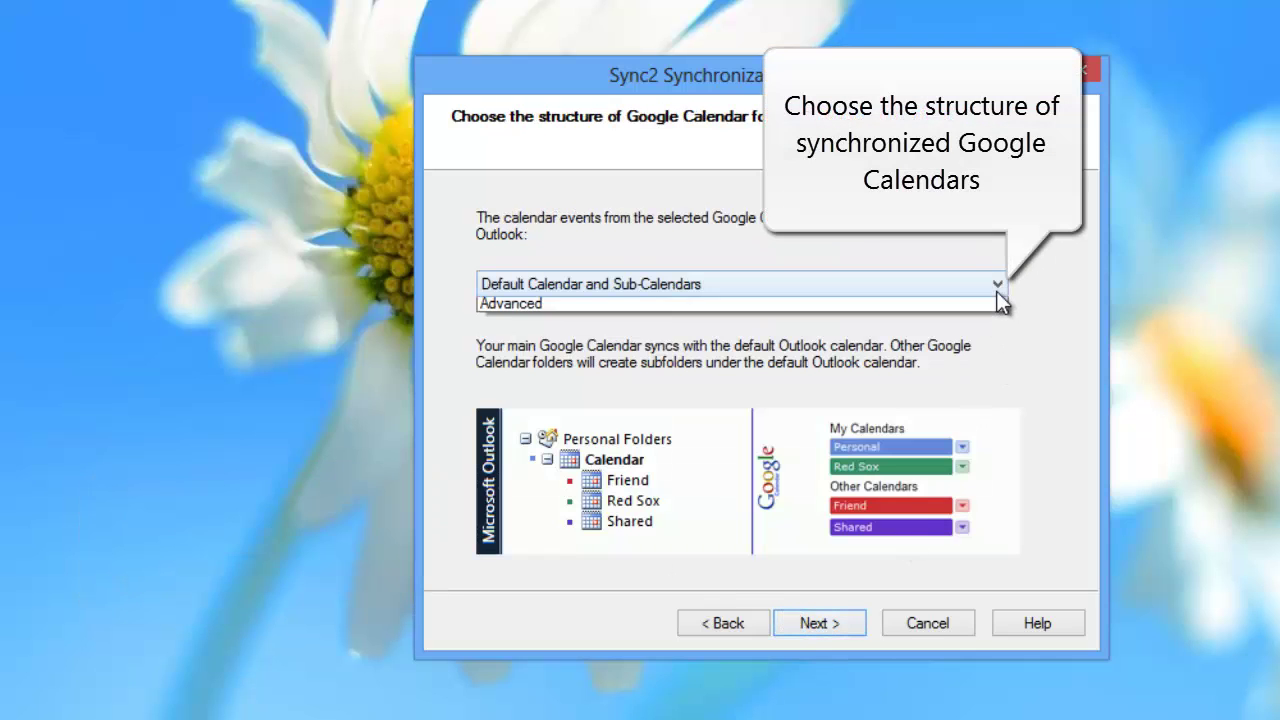
{"action": "left_click", "coordinate": [996, 291]}
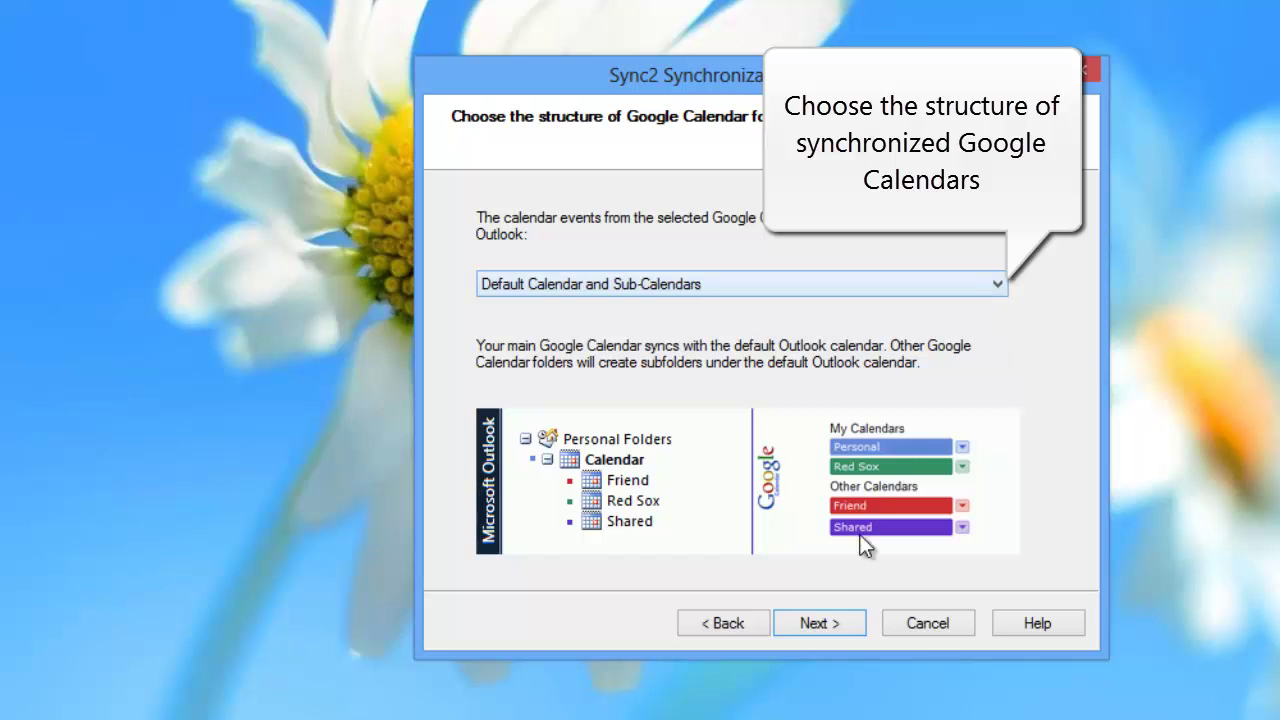
Step: Accept the default calendar folders, contacts folder and task lists, reaching the direction choice
{"action": "left_click", "coordinate": [824, 634]}
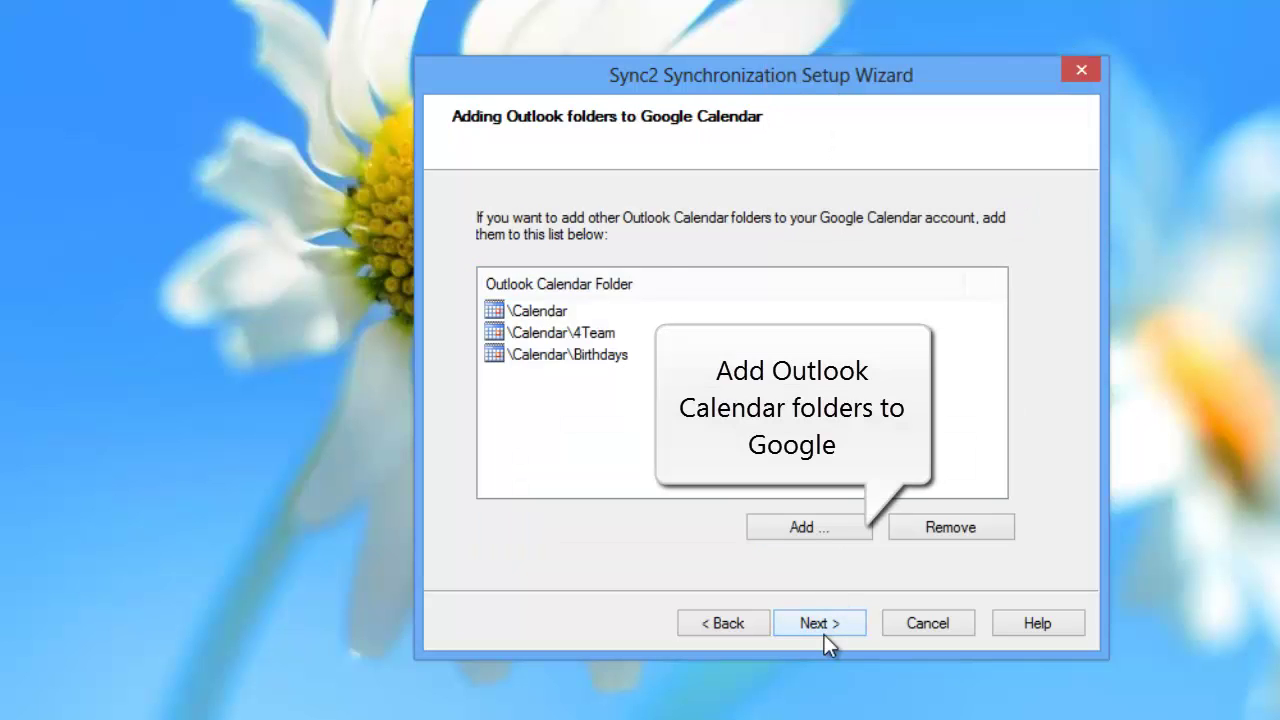
{"action": "left_click", "coordinate": [824, 634]}
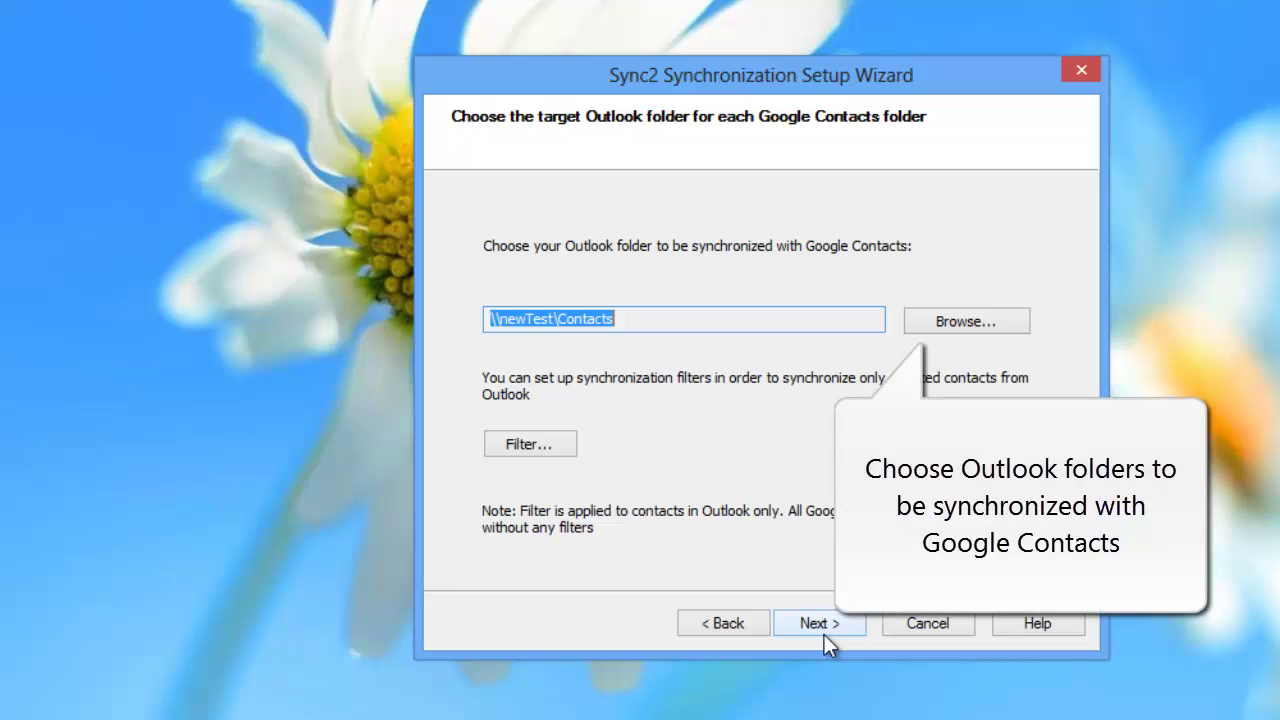
{"action": "left_click", "coordinate": [824, 634]}
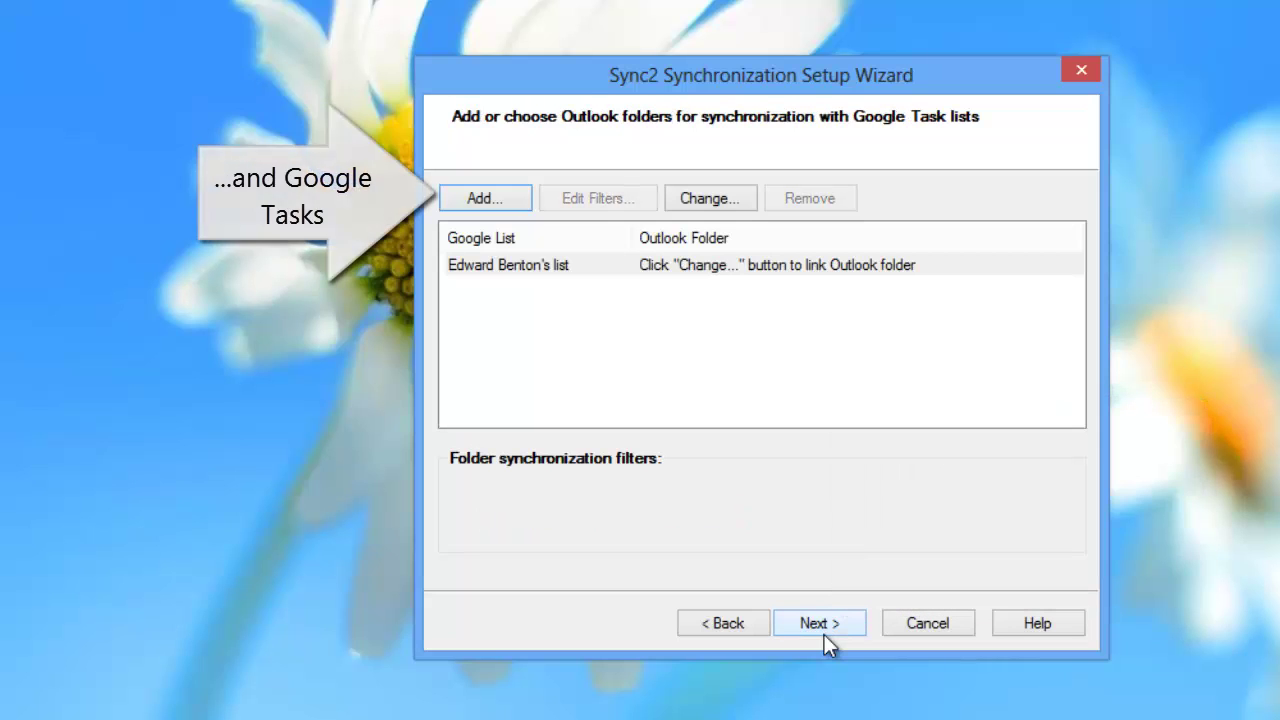
{"action": "left_click", "coordinate": [822, 621]}
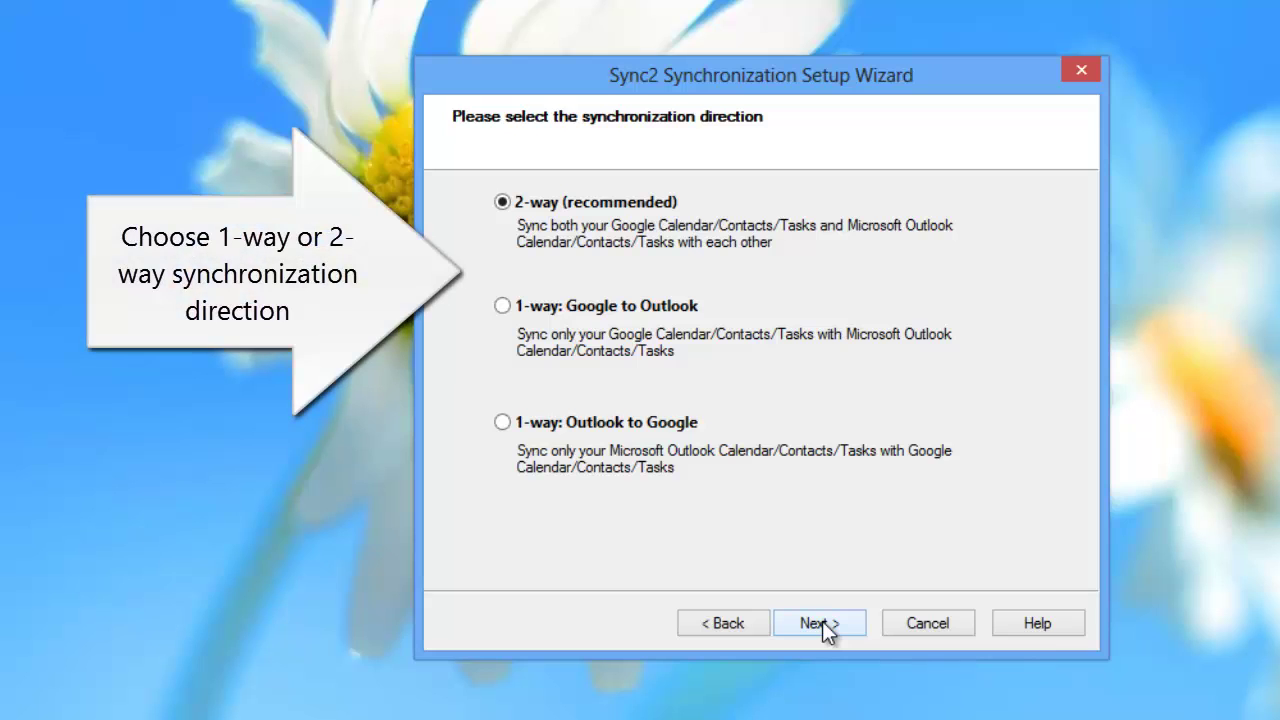
Step: Keep 2-way sync, save the settings and close the summary to begin synchronizing
{"action": "left_click", "coordinate": [822, 621]}
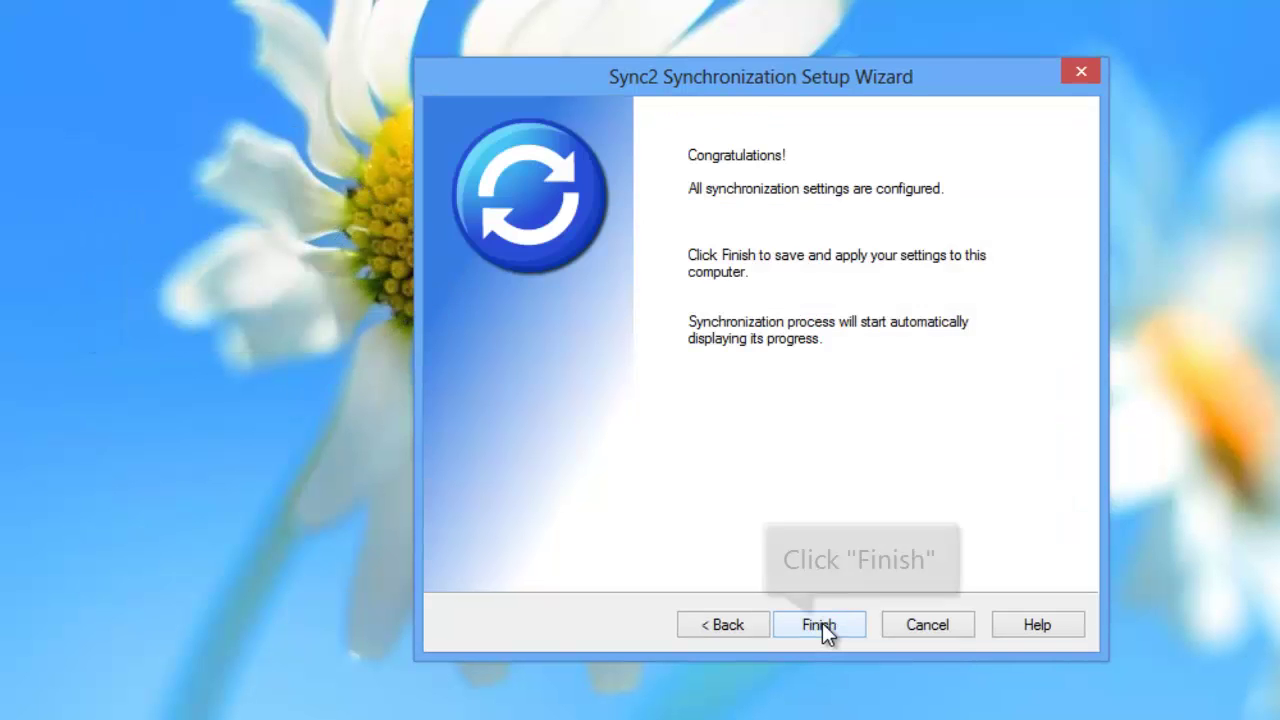
{"action": "left_click", "coordinate": [820, 624]}
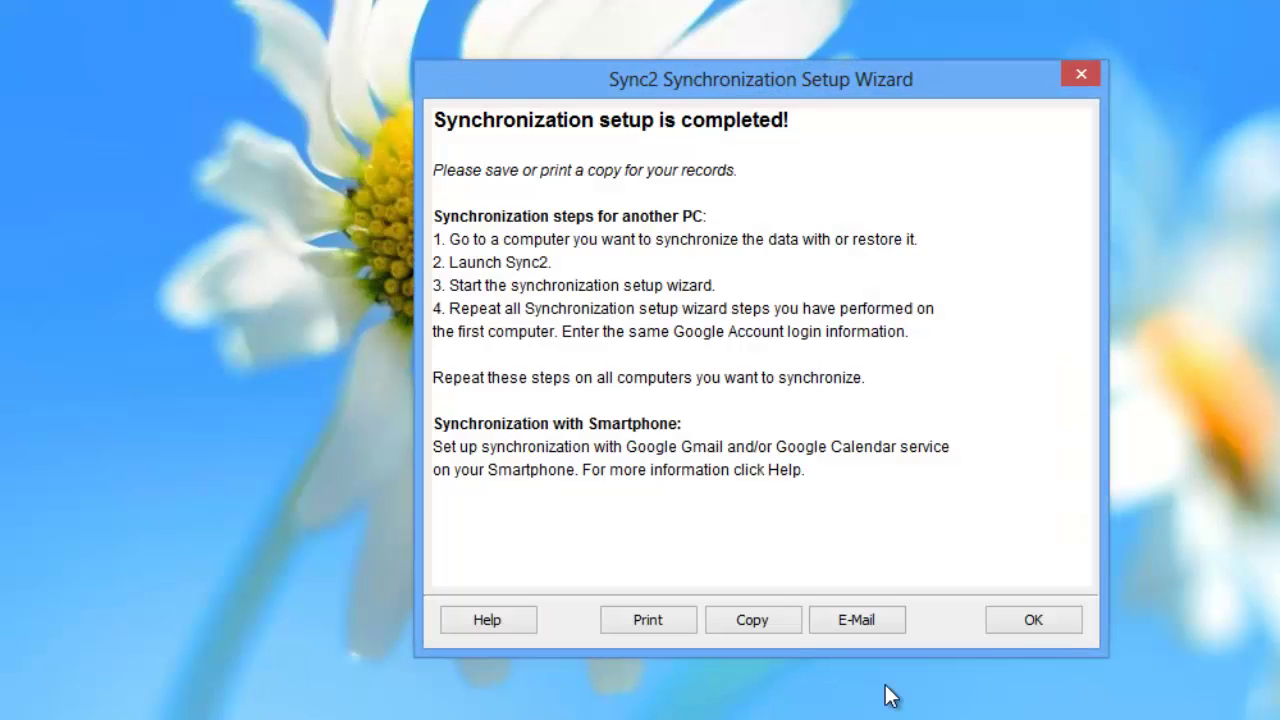
{"action": "left_click", "coordinate": [1038, 628]}
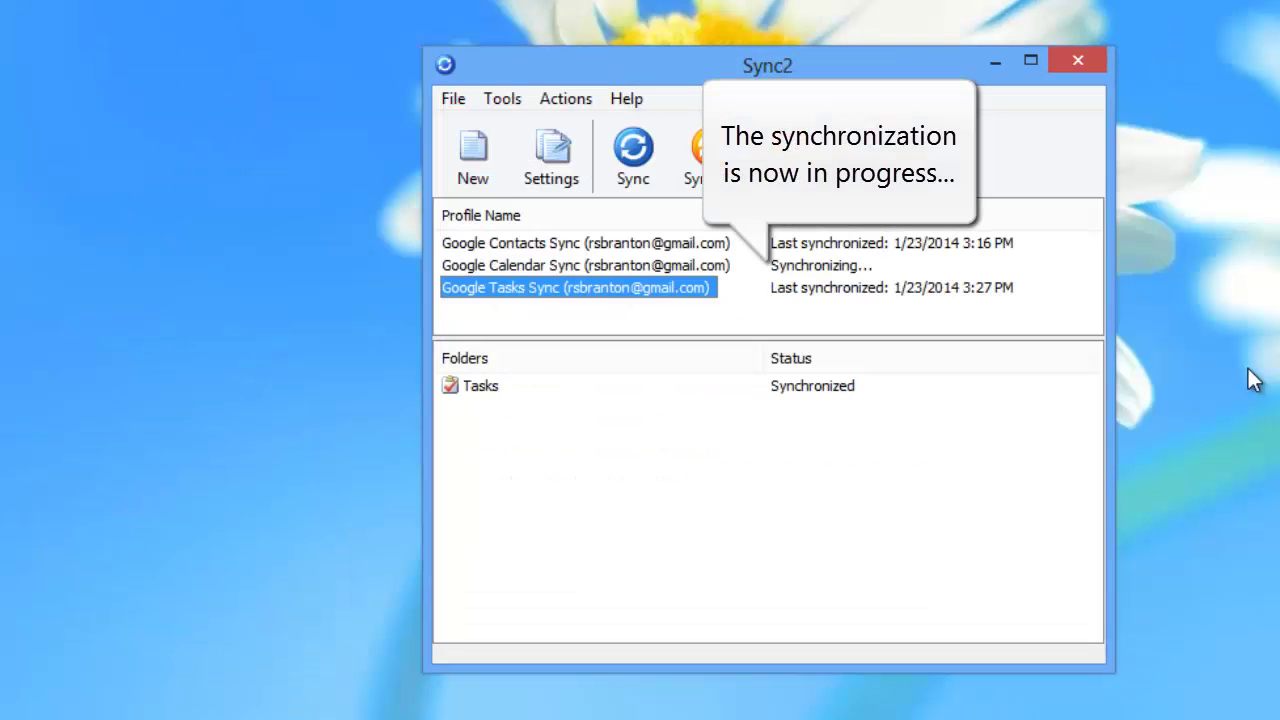